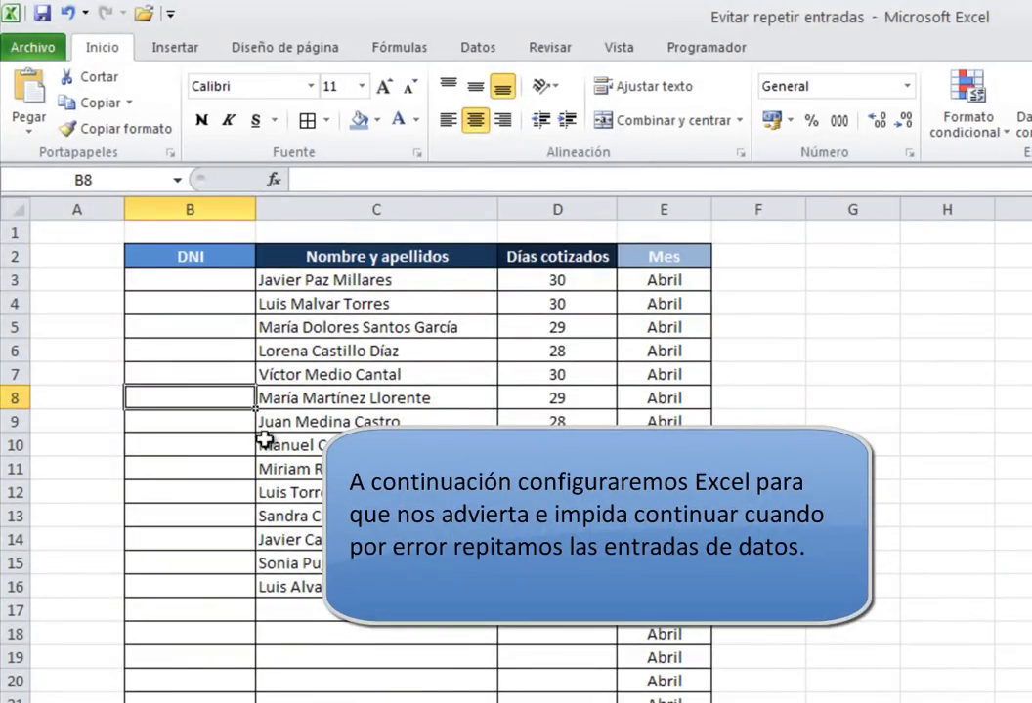
Select the empty DNI cells B3:B200 in column B.
{"action": "left_click", "coordinate": [190, 279]}
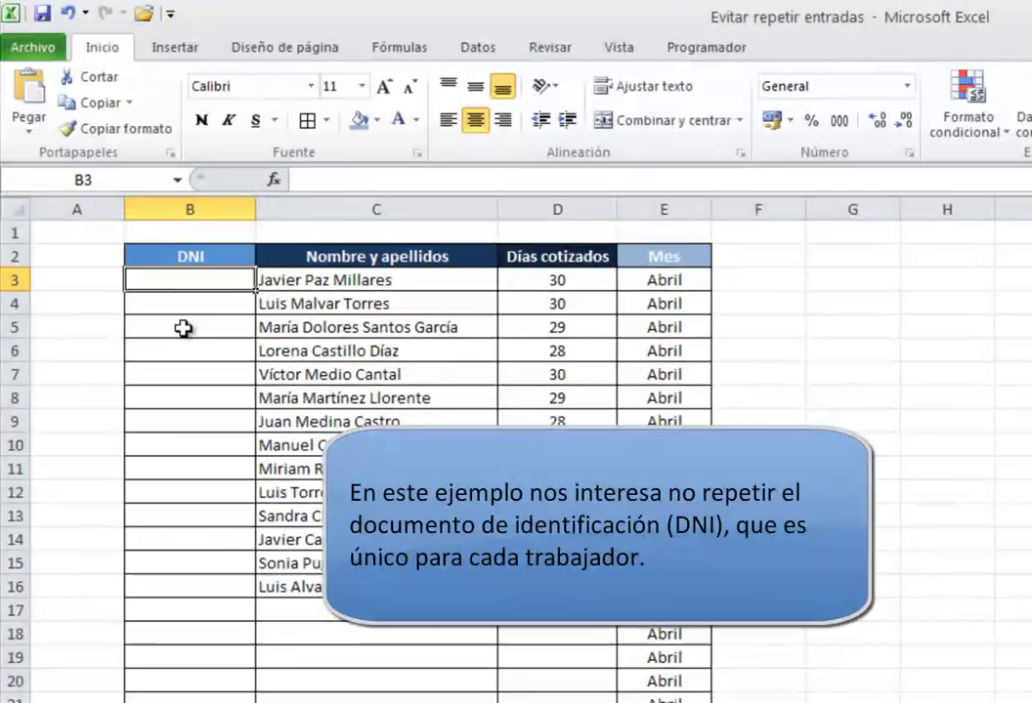
{"action": "left_click", "coordinate": [182, 329]}
{"action": "left_click", "coordinate": [184, 376]}
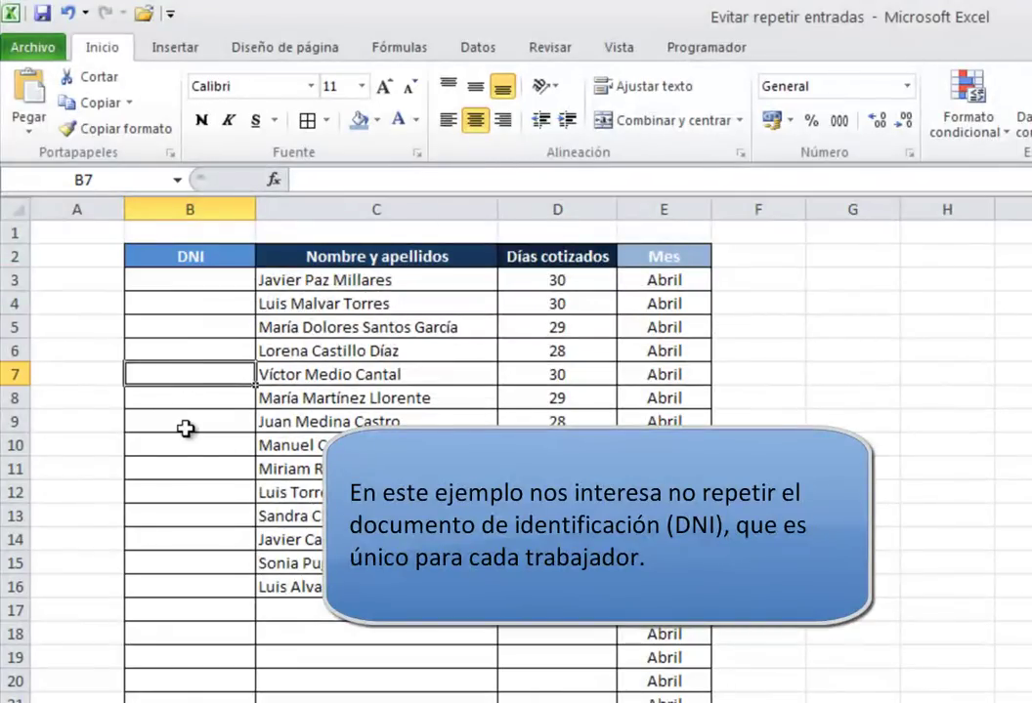
{"action": "left_click", "coordinate": [186, 423]}
{"action": "left_click", "coordinate": [185, 447]}
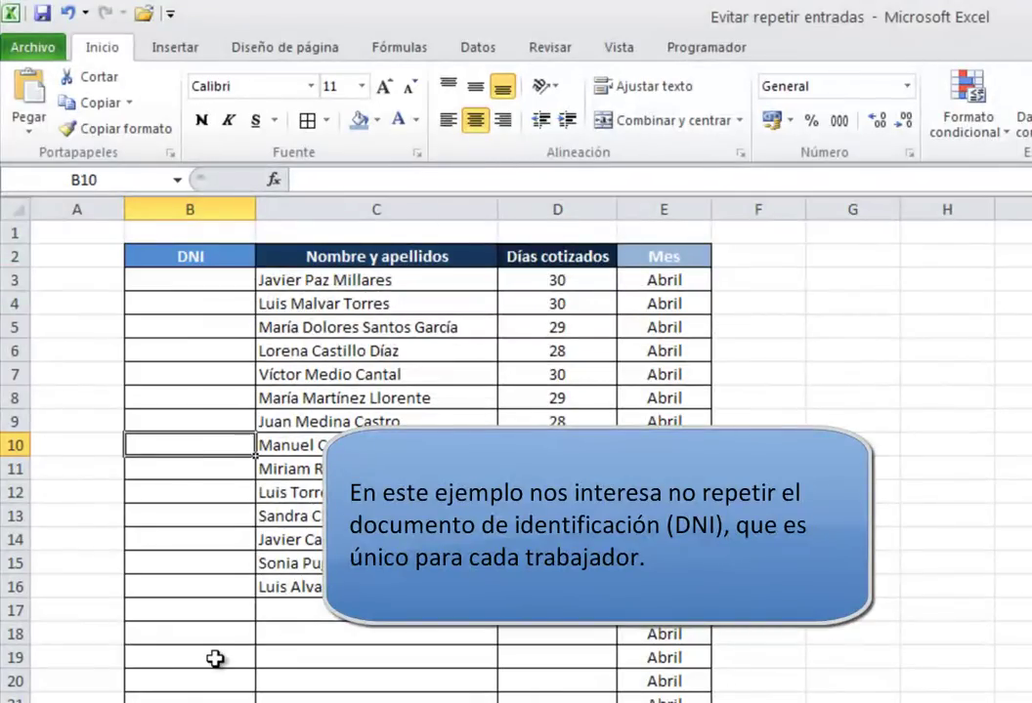
{"action": "left_click", "coordinate": [202, 280]}
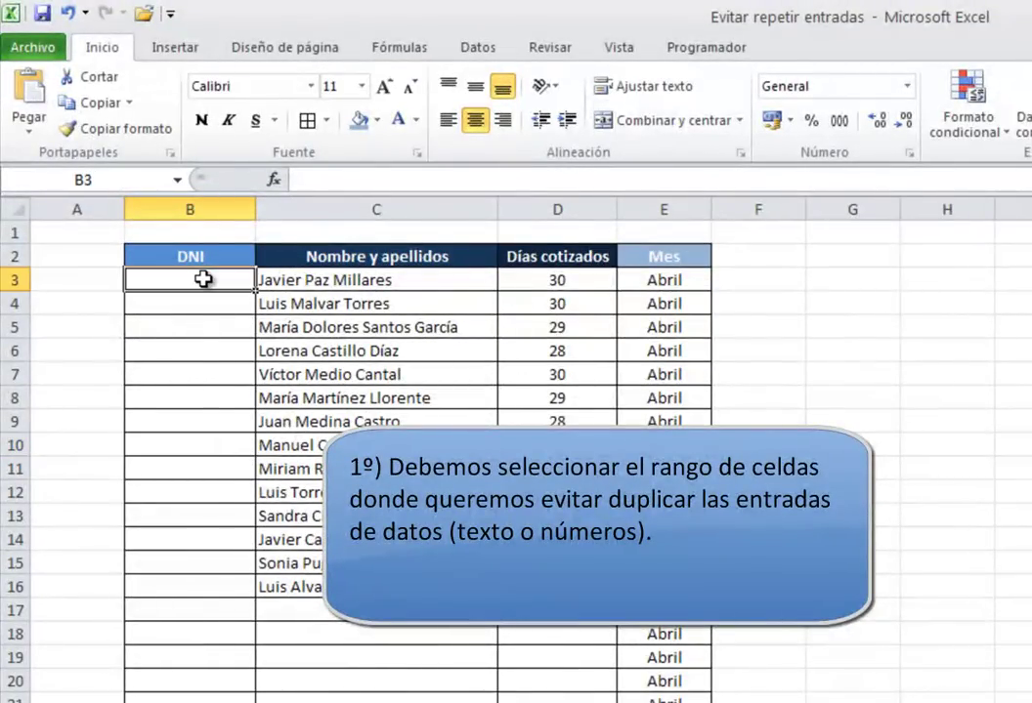
{"action": "left_click_drag", "start_coordinate": [203, 280], "coordinate": [181, 657]}
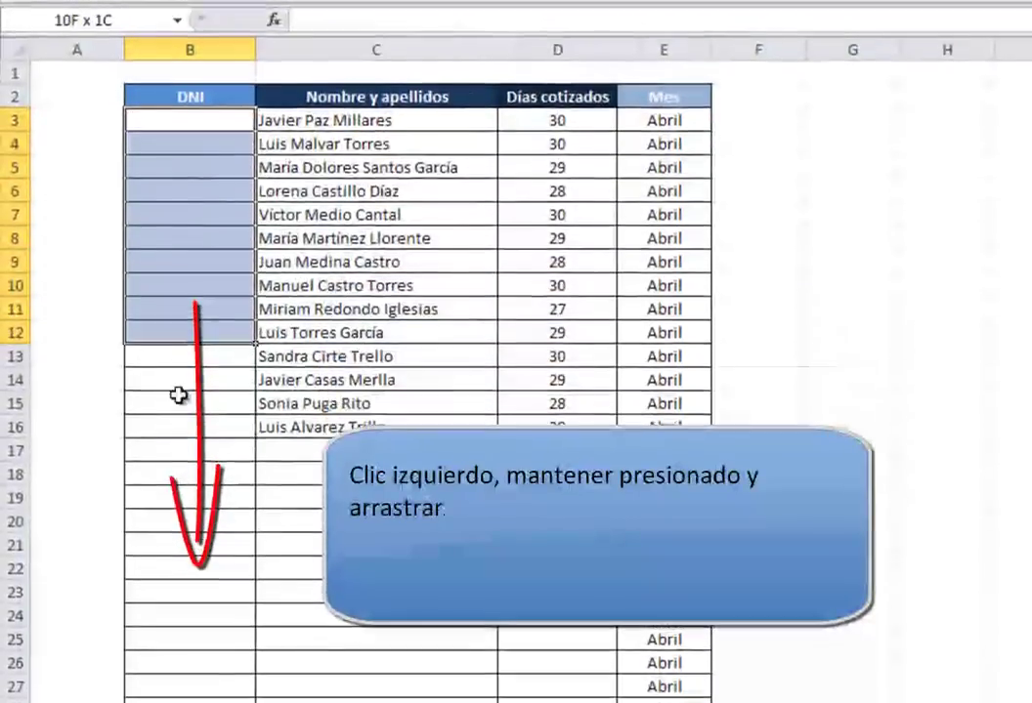
{"action": "left_click_drag", "start_coordinate": [181, 657], "coordinate": [180, 696]}
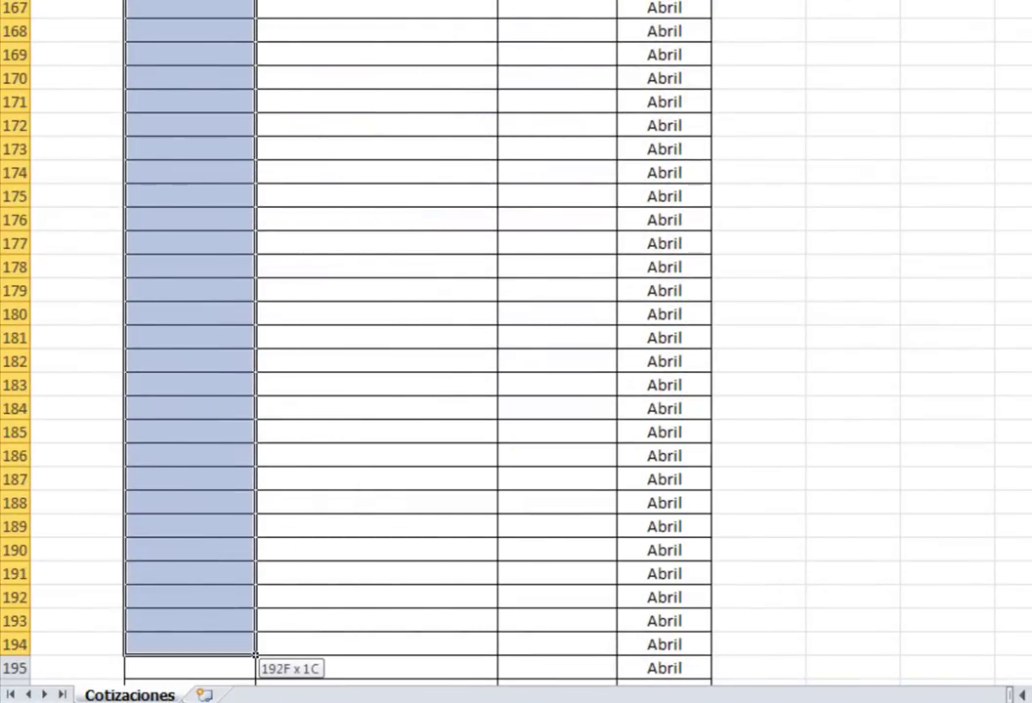
{"action": "left_click_drag", "start_coordinate": [181, 695], "coordinate": [185, 637]}
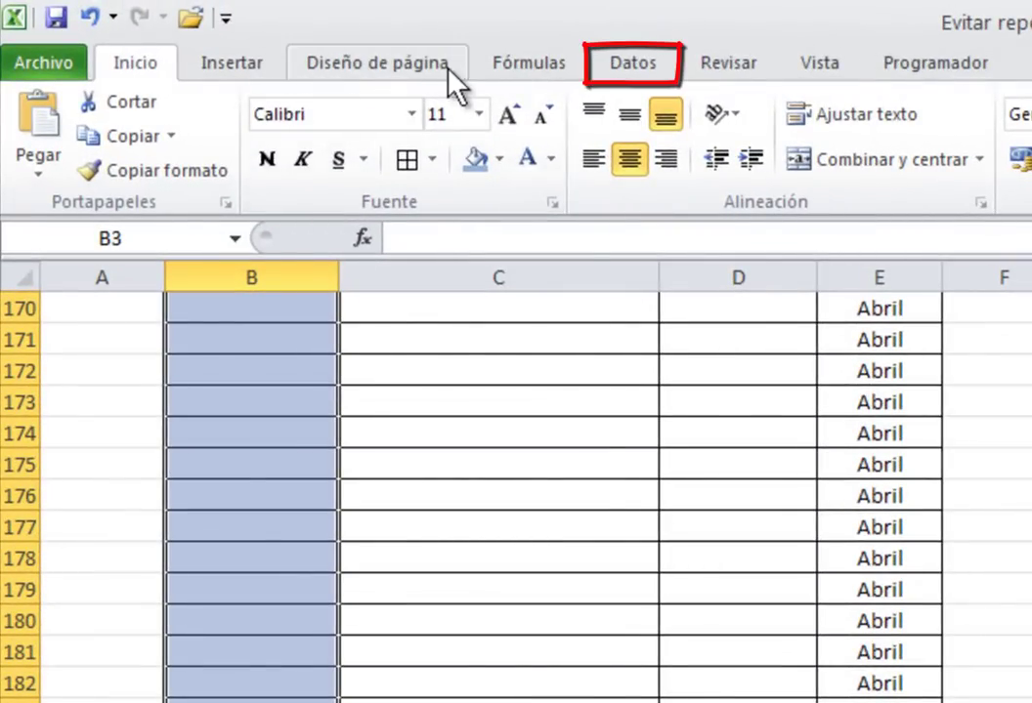
Open the Validación de datos dialog from the Datos tab for the selected DNI range.
{"action": "left_click", "coordinate": [634, 76]}
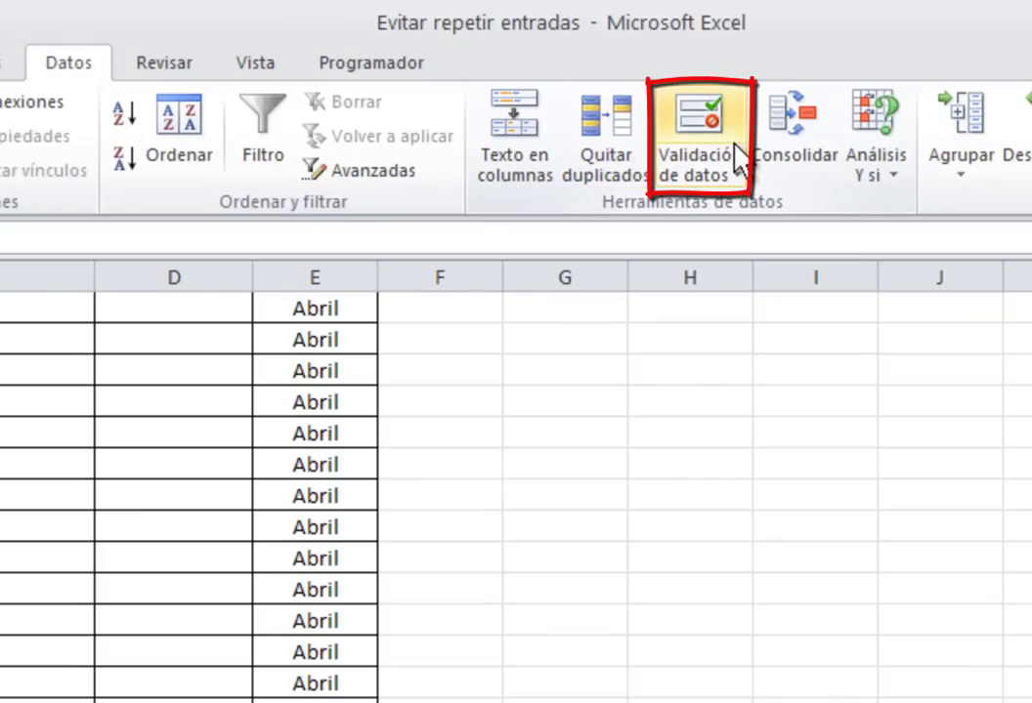
{"action": "left_click", "coordinate": [738, 179]}
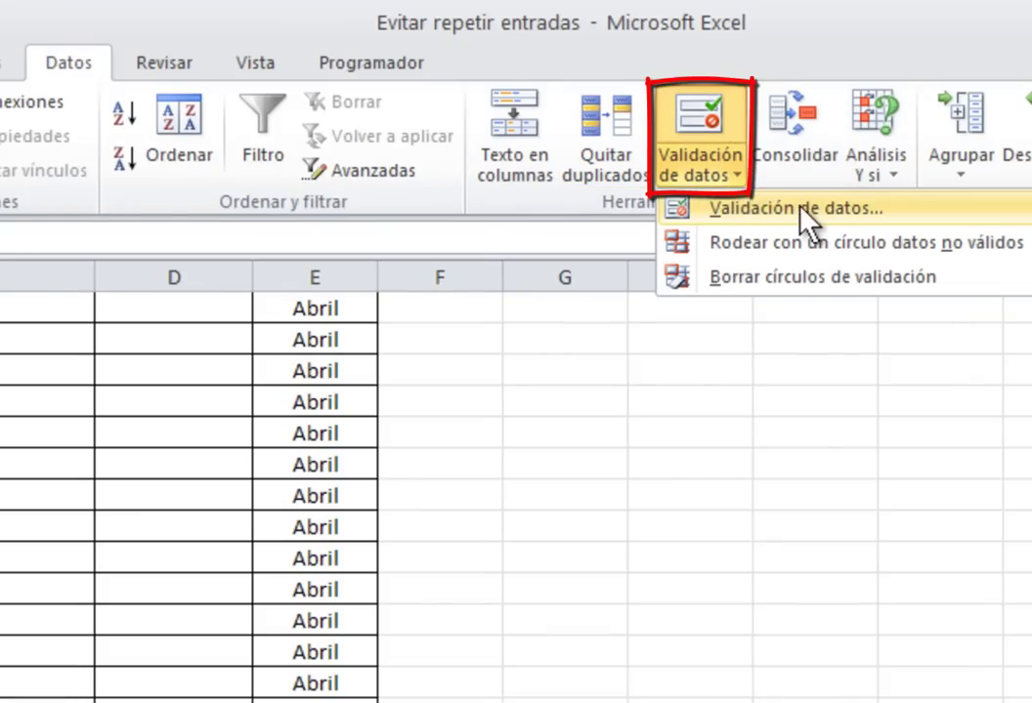
{"action": "left_click", "coordinate": [919, 213]}
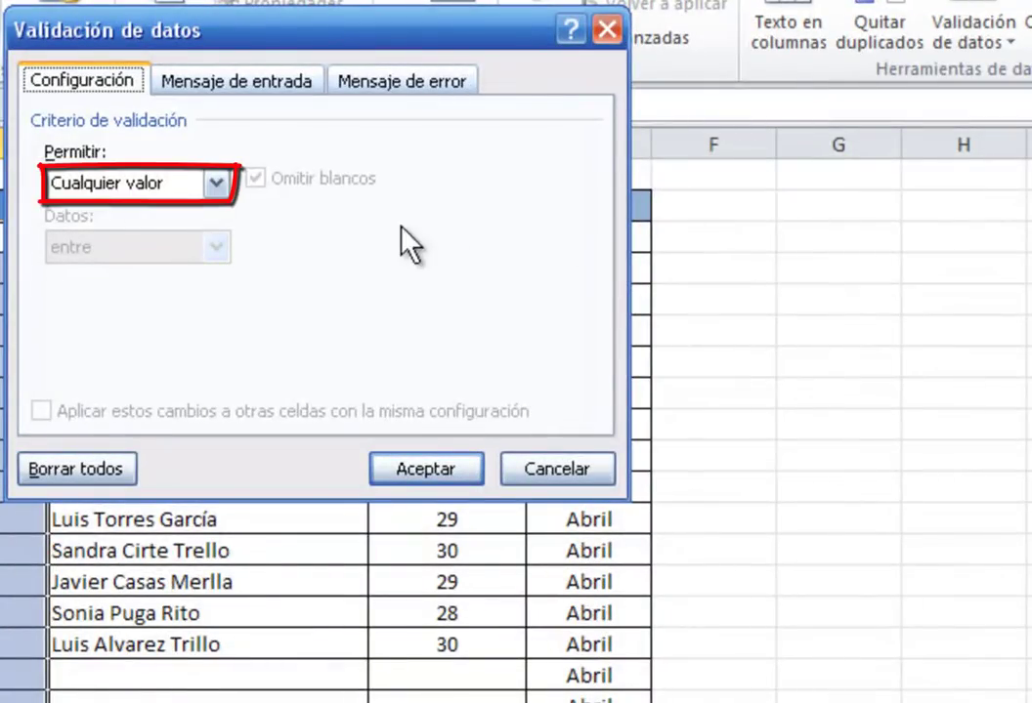
Set Permitir to Personalizada and start entering the Fórmula, keeping Omitir blancos checked.
{"action": "left_click", "coordinate": [221, 192]}
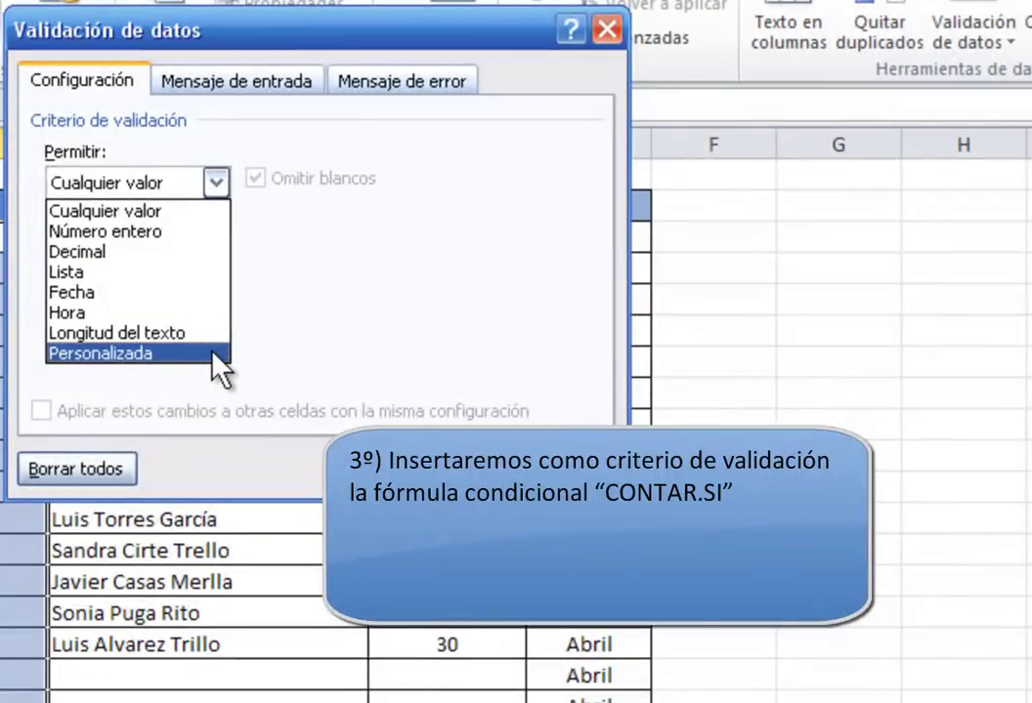
{"action": "left_click", "coordinate": [220, 354]}
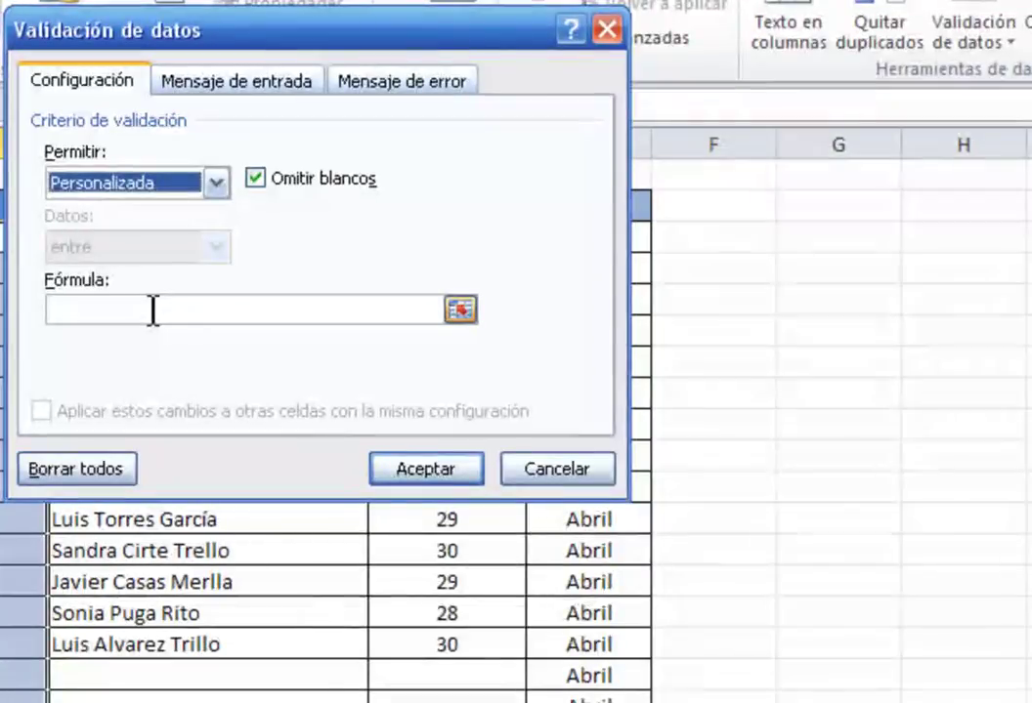
{"action": "left_click", "coordinate": [154, 310]}
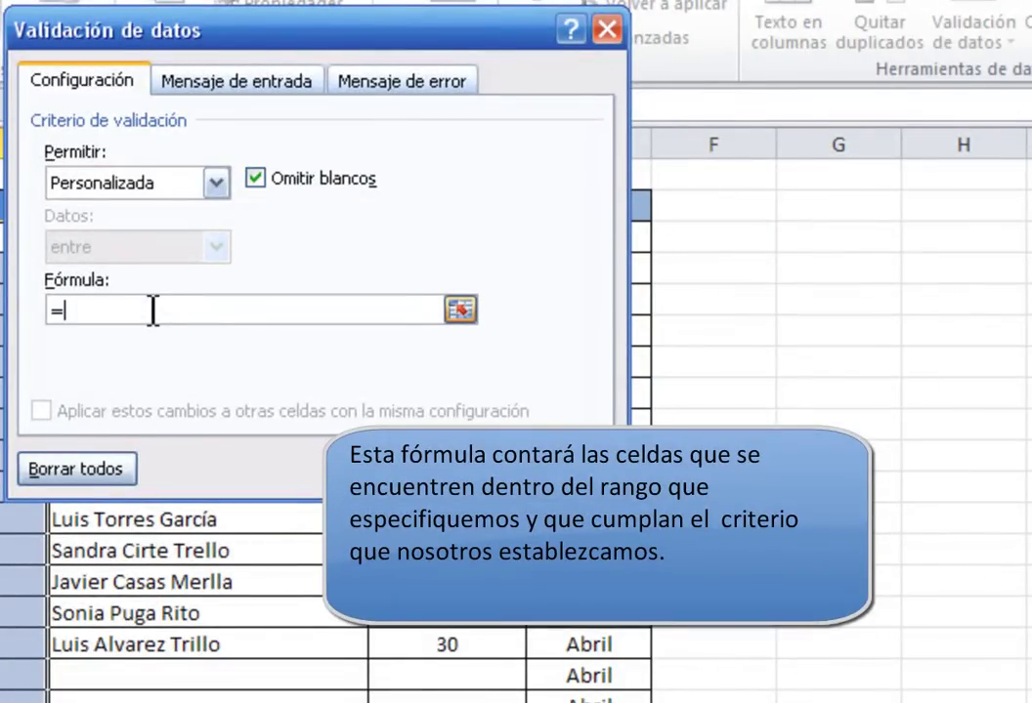
Enter the validation formula =CONTAR.SI($B$3:$B$200;B3)=1 with an absolute B3:B200 range.
{"action": "type", "text": "C"}
{"action": "key", "text": "BackSpace"}
{"action": "type", "text": "CONTAR.SI("}
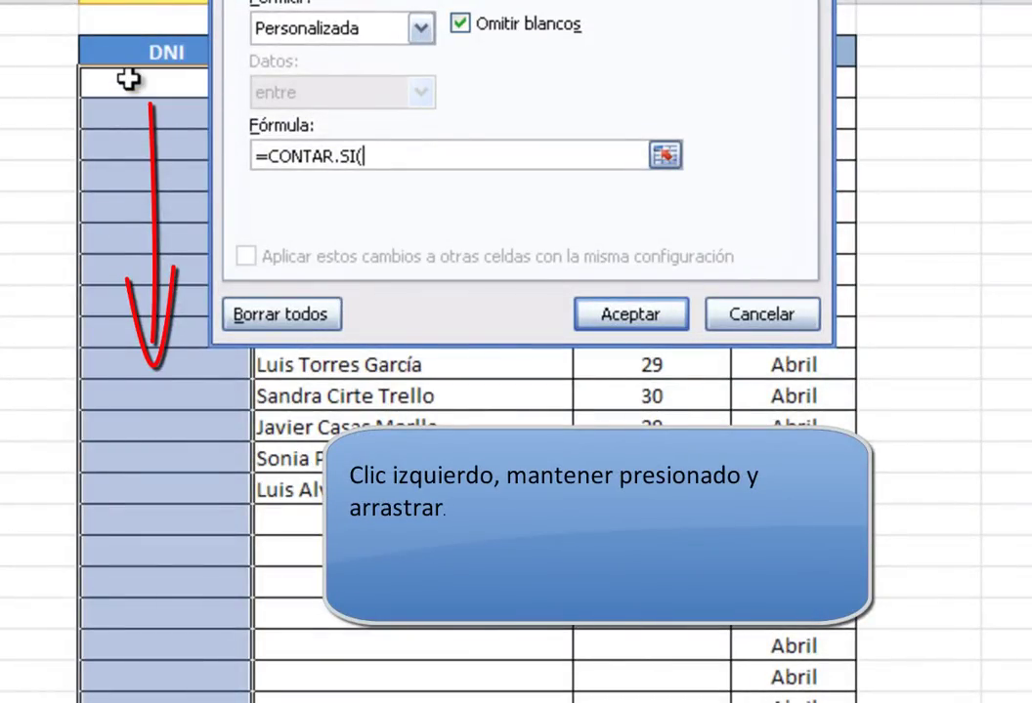
{"action": "mouse_move", "coordinate": [128, 80]}
{"action": "left_mouse_down"}
{"action": "mouse_move", "coordinate": [79, 696]}
{"action": "mouse_move", "coordinate": [89, 654]}
{"action": "left_mouse_up"}
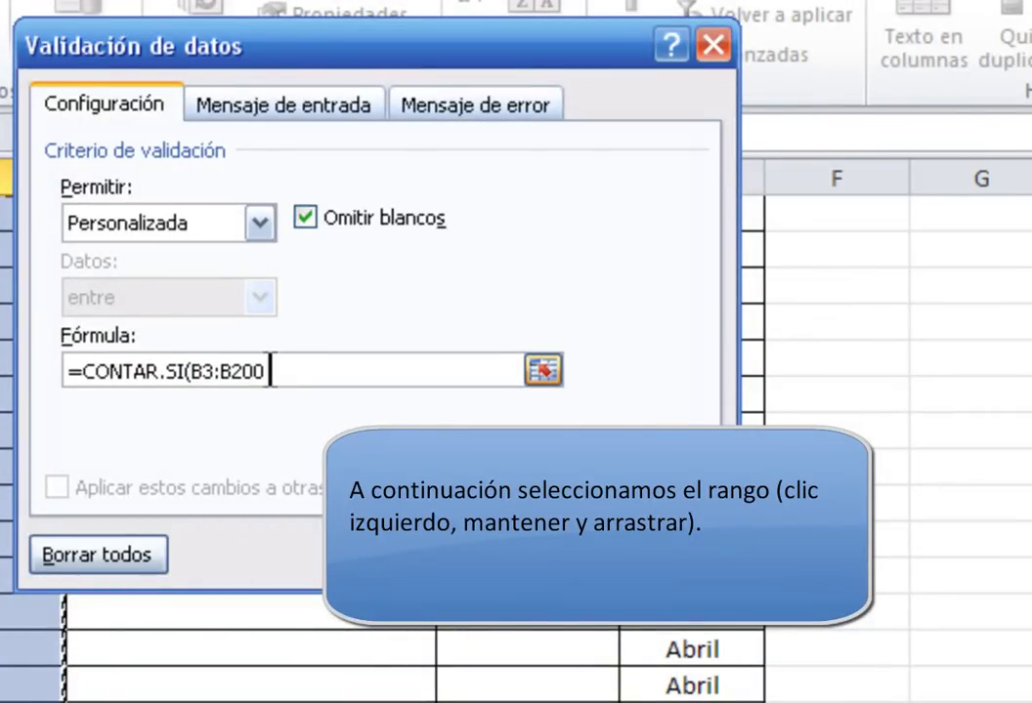
{"action": "left_click_drag", "start_coordinate": [267, 371], "coordinate": [193, 372]}
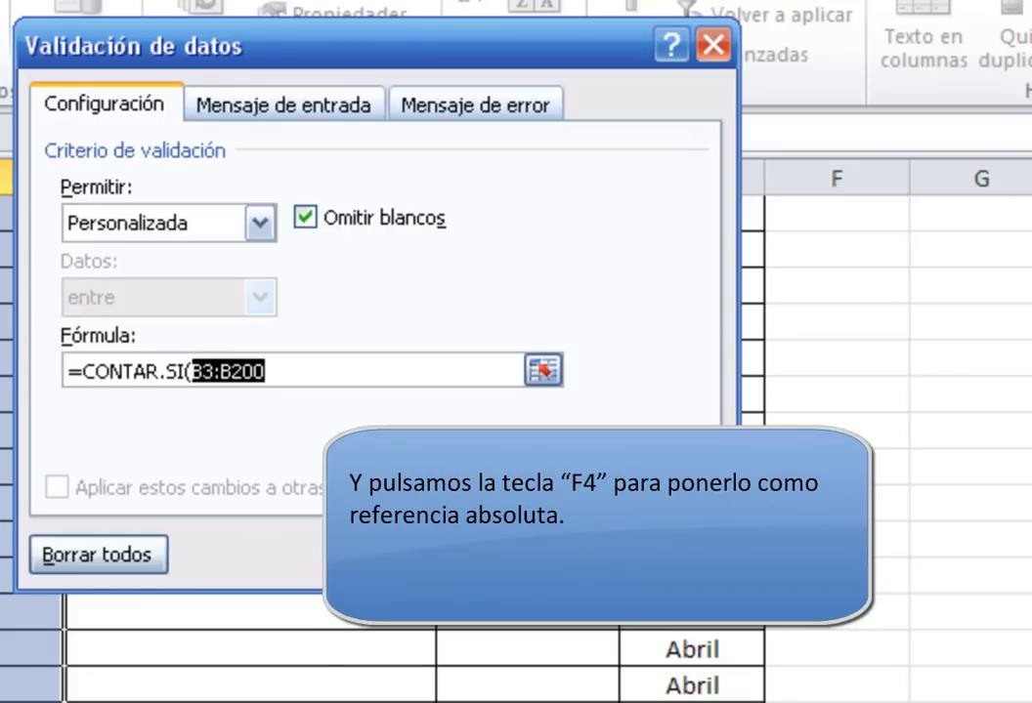
{"action": "key", "text": "F4"}
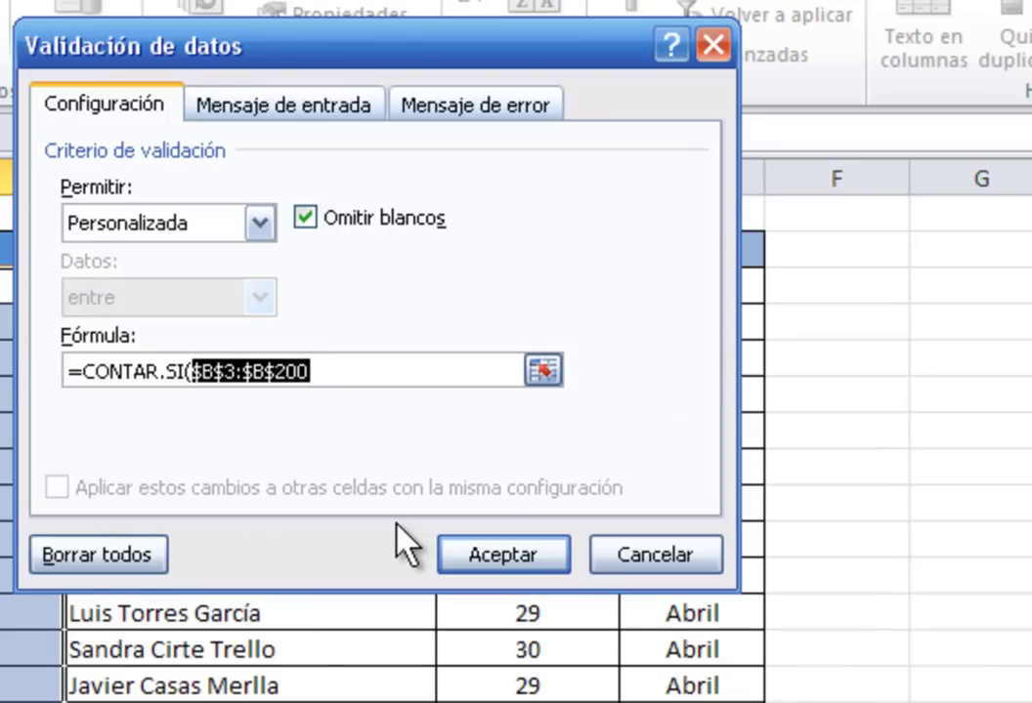
{"action": "left_click", "coordinate": [346, 374]}
{"action": "type", "text": ";"}
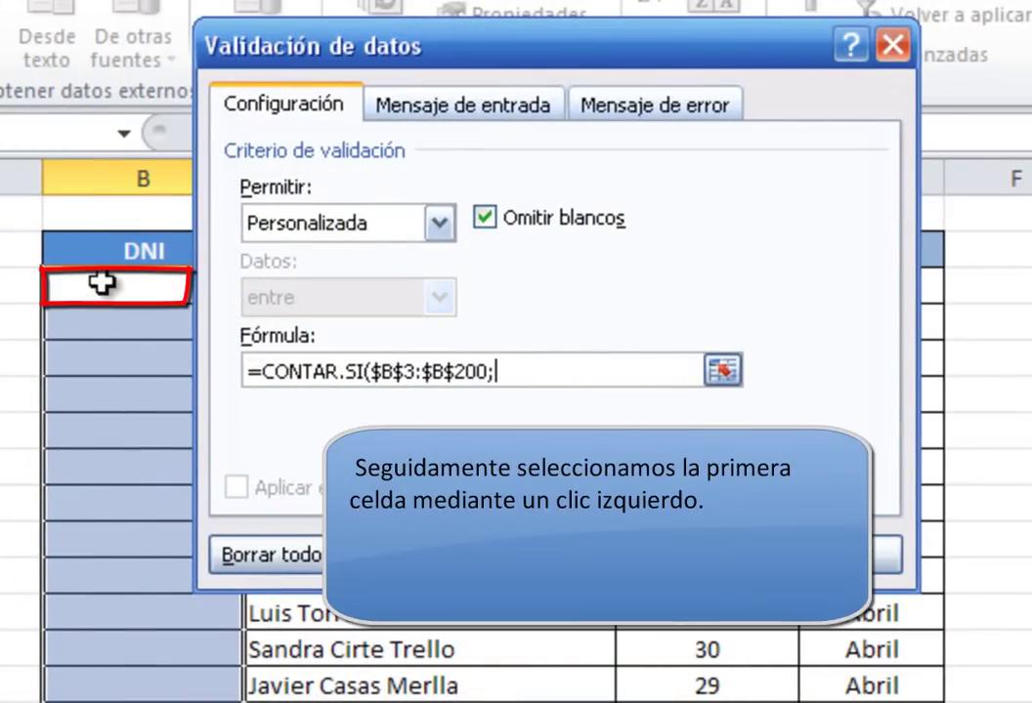
{"action": "left_click", "coordinate": [101, 282]}
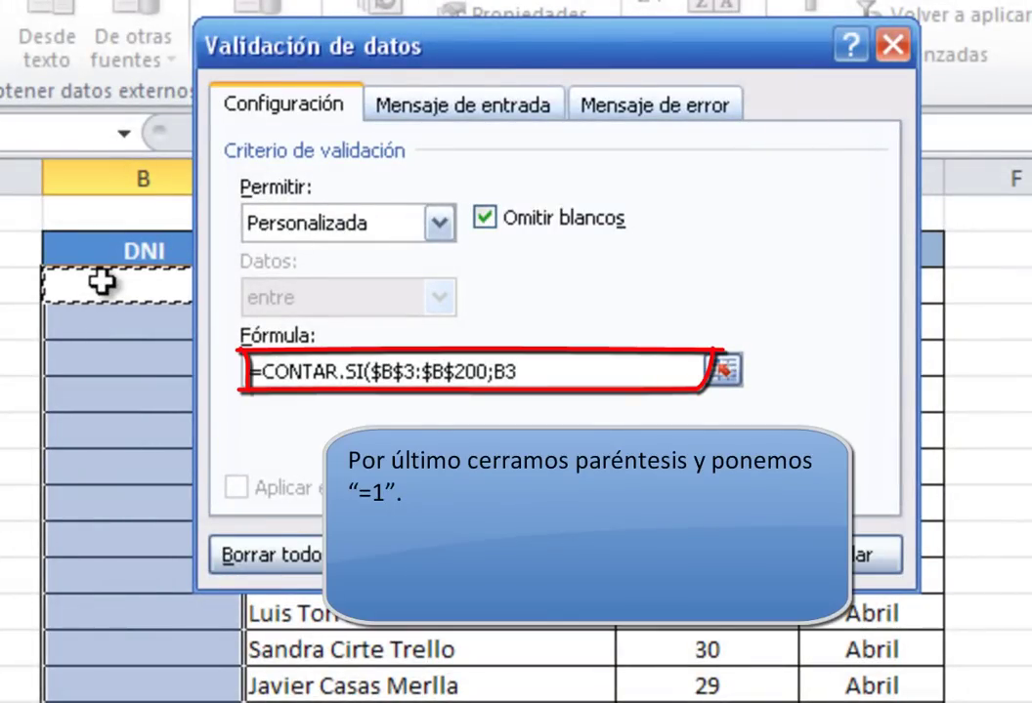
{"action": "type", "text": ")"}
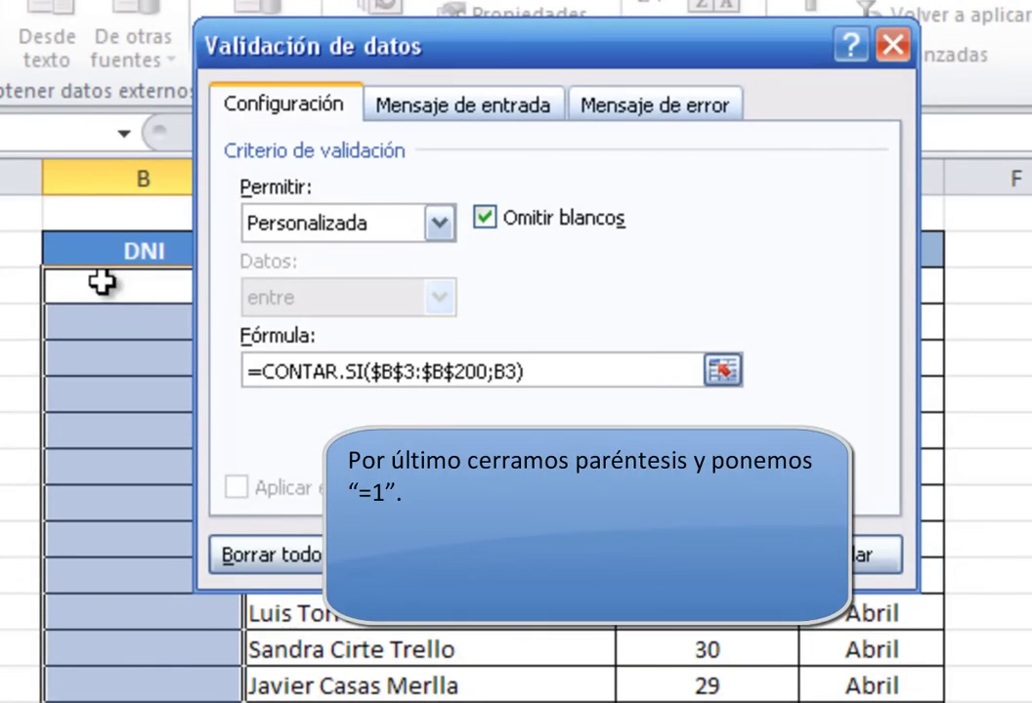
{"action": "type", "text": "="}
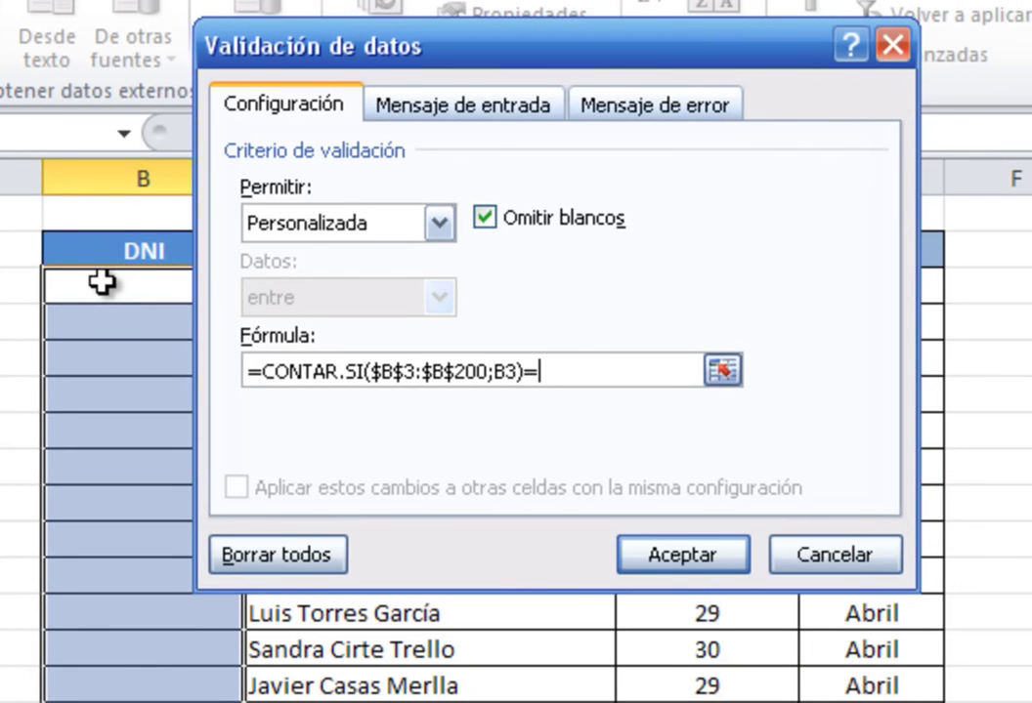
{"action": "type", "text": "1"}
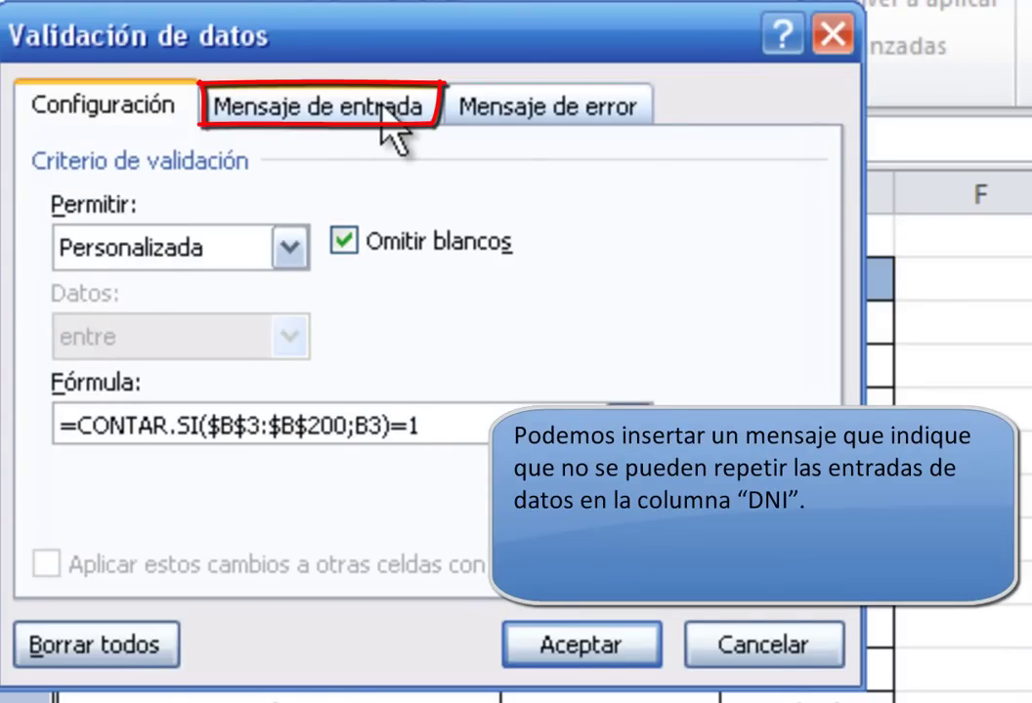
Set the input message text to 'No se puede repetir el DNI'.
{"action": "left_click", "coordinate": [422, 105]}
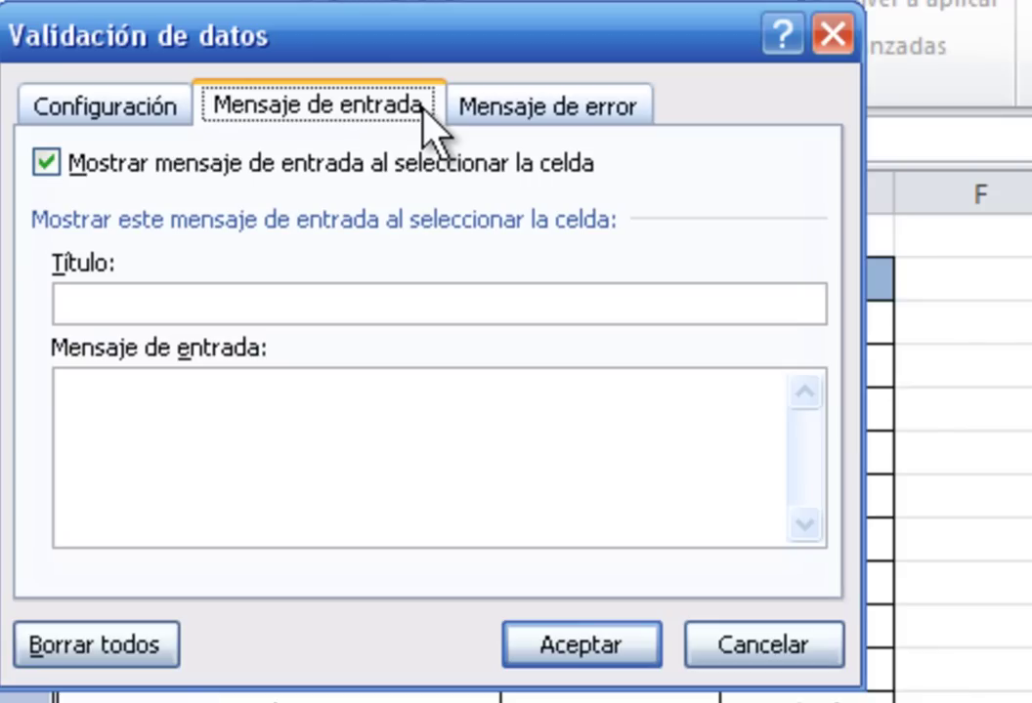
{"action": "left_click", "coordinate": [288, 414]}
{"action": "type", "text": "n"}
{"action": "key", "text": "BackSpace"}
{"action": "type", "text": "No re"}
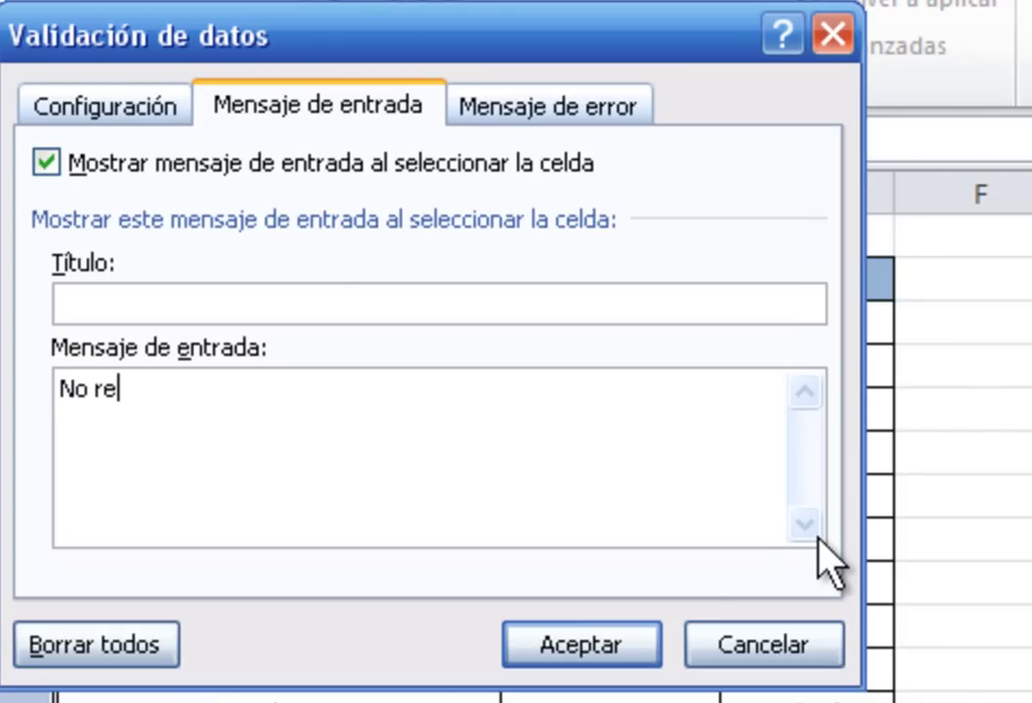
{"action": "type", "text": "pet"}
{"action": "key", "text": "BackSpace"}
{"action": "key", "text": "BackSpace"}
{"action": "key", "text": "BackSpace"}
{"action": "key", "text": "BackSpace"}
{"action": "key", "text": "BackSpace"}
{"action": "type", "text": "se puede "}
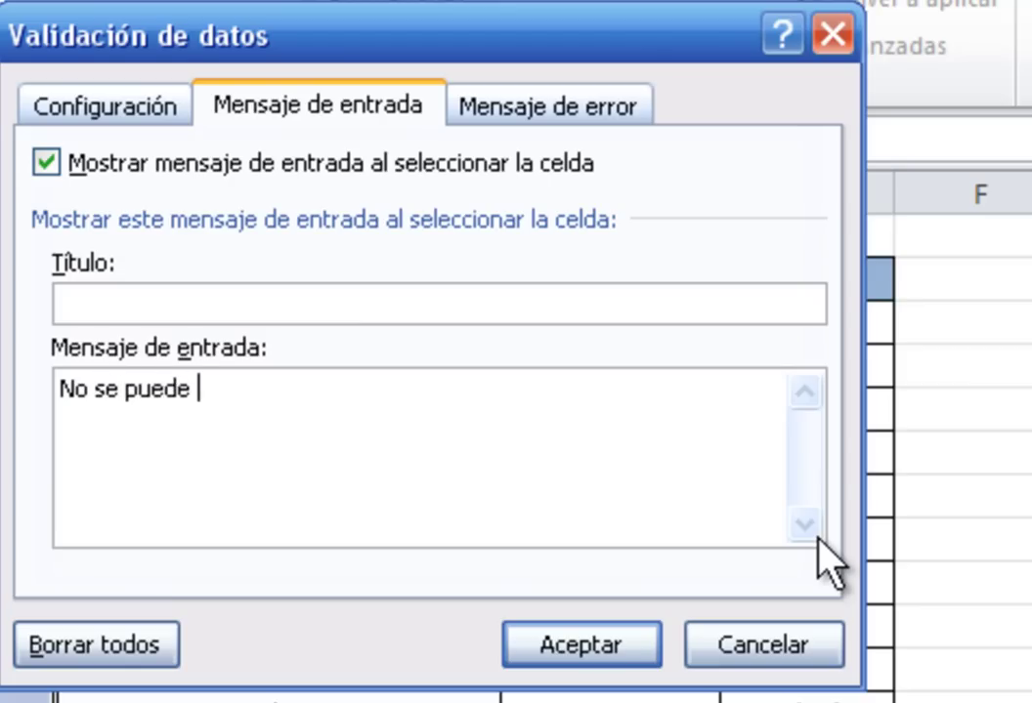
{"action": "type", "text": "repetir el "}
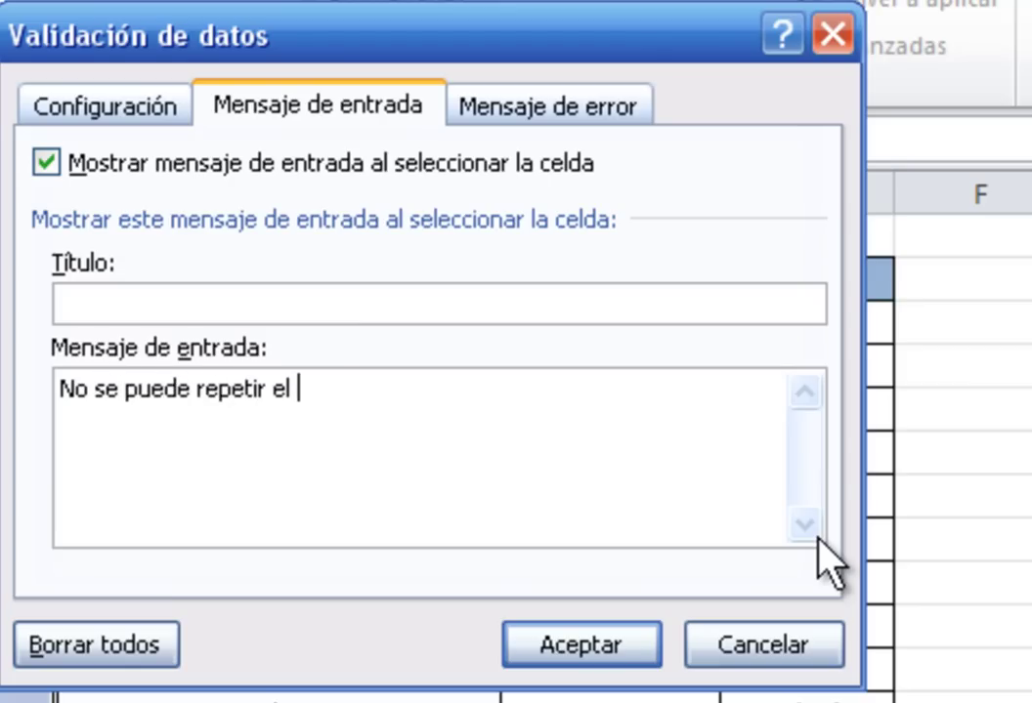
{"action": "type", "text": "DNI"}
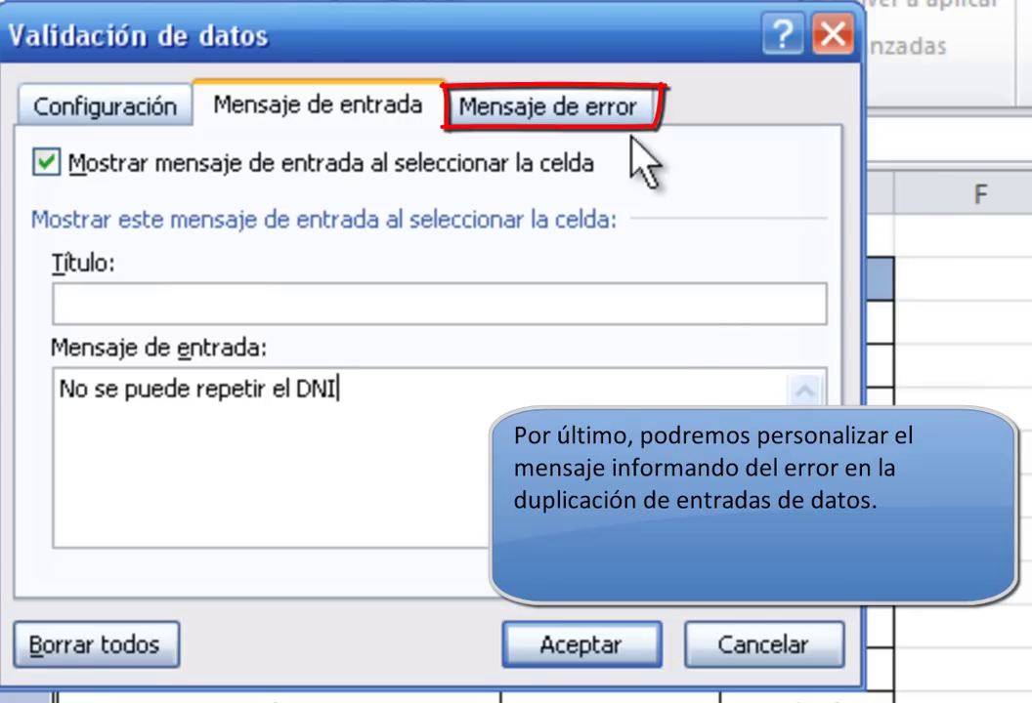
Set the error alert style to Detener with the message 'DNI repetido. Inténtelo de nuevo.'.
{"action": "left_click", "coordinate": [645, 107]}
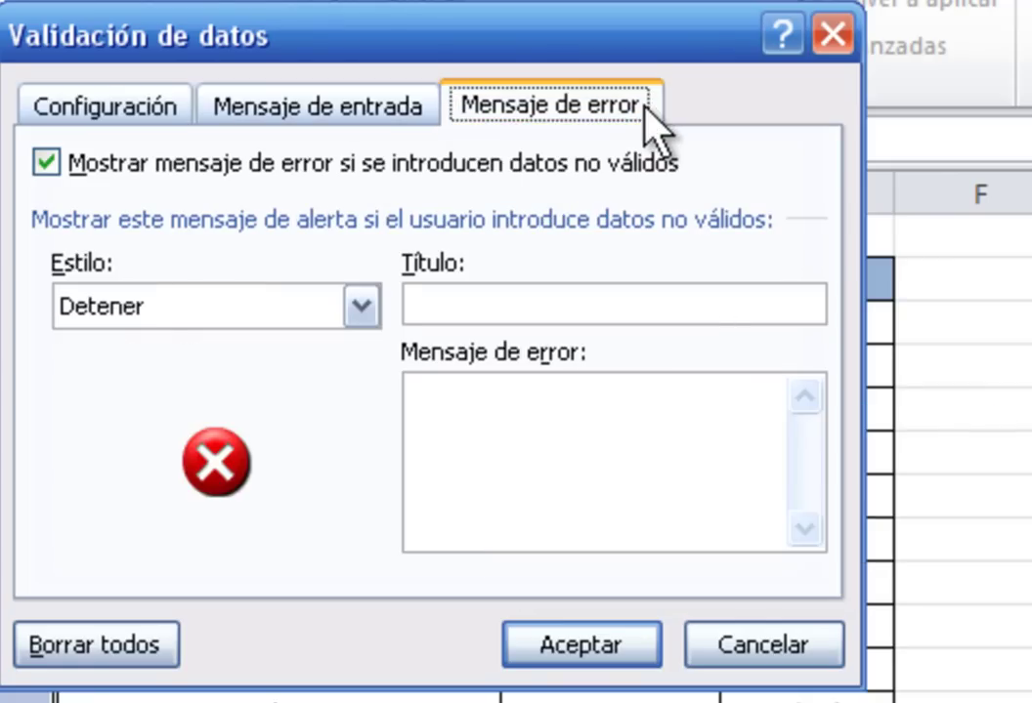
{"action": "left_click", "coordinate": [362, 306]}
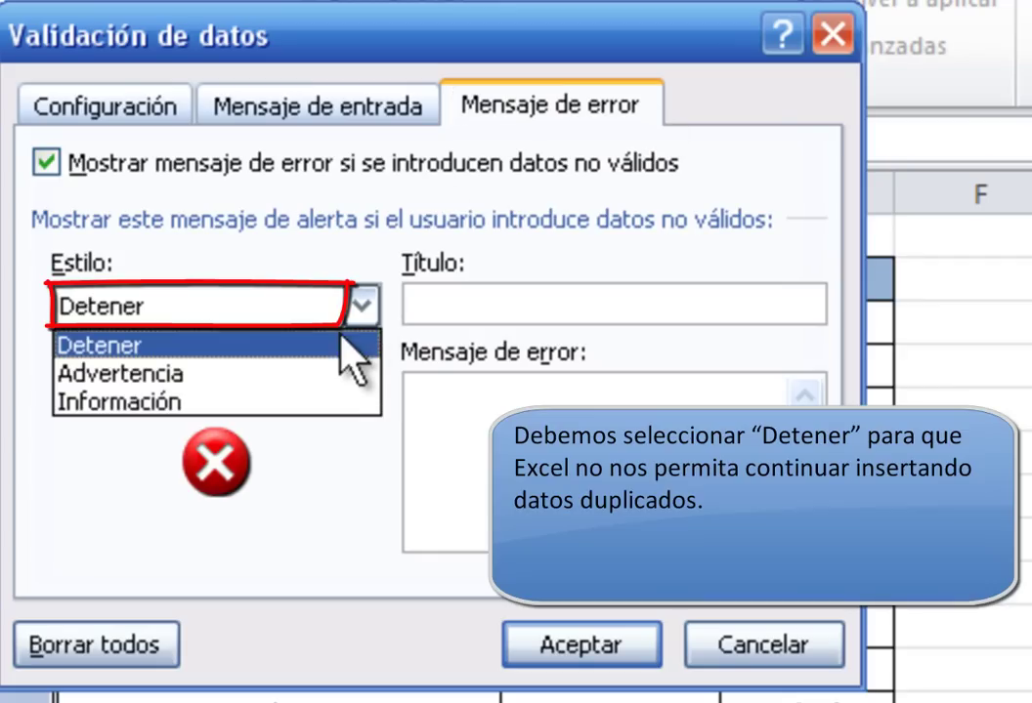
{"action": "left_click", "coordinate": [325, 353]}
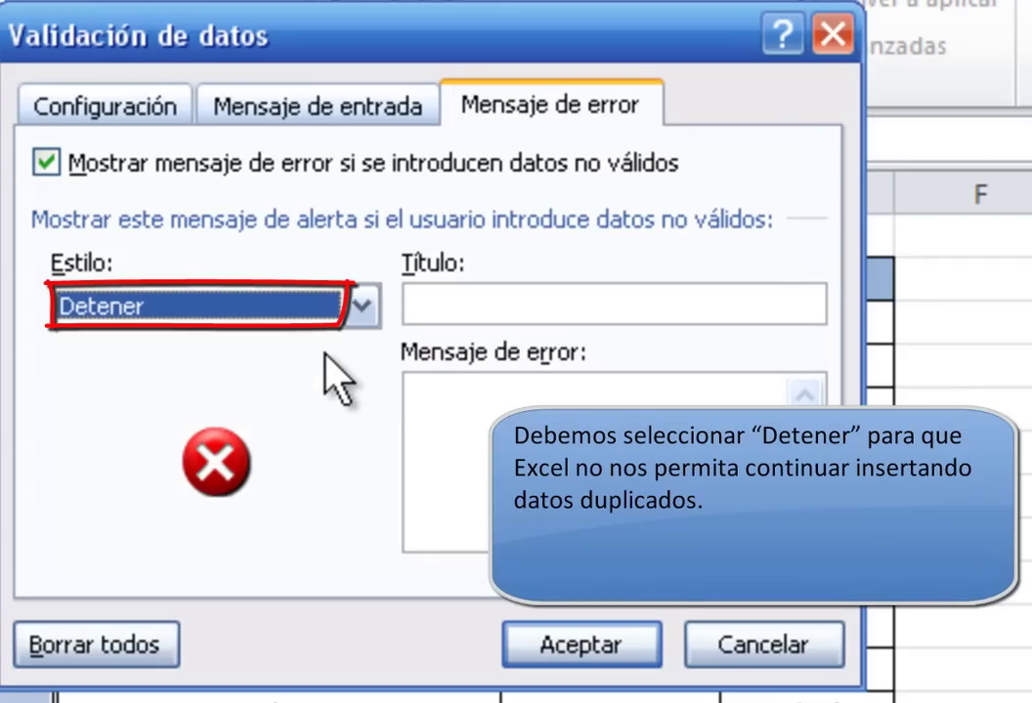
{"action": "left_click", "coordinate": [477, 409]}
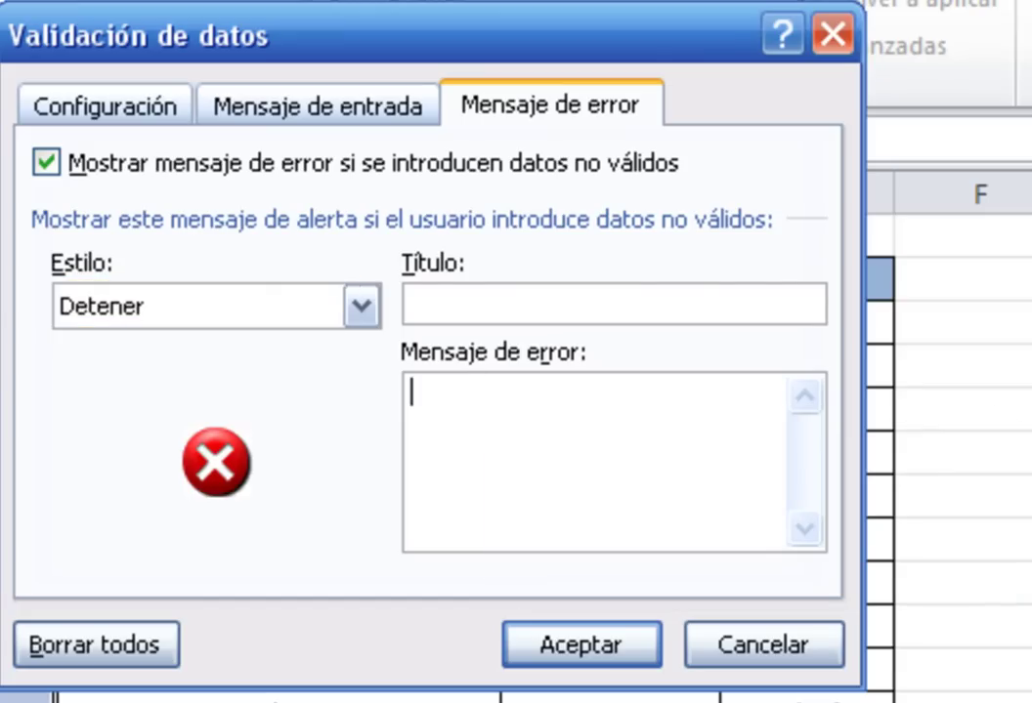
{"action": "type", "text": "dn"}
{"action": "key", "text": "BackSpace"}
{"action": "key", "text": "BackSpace"}
{"action": "type", "text": "DNI repetido. Inténtelo de nuevo."}
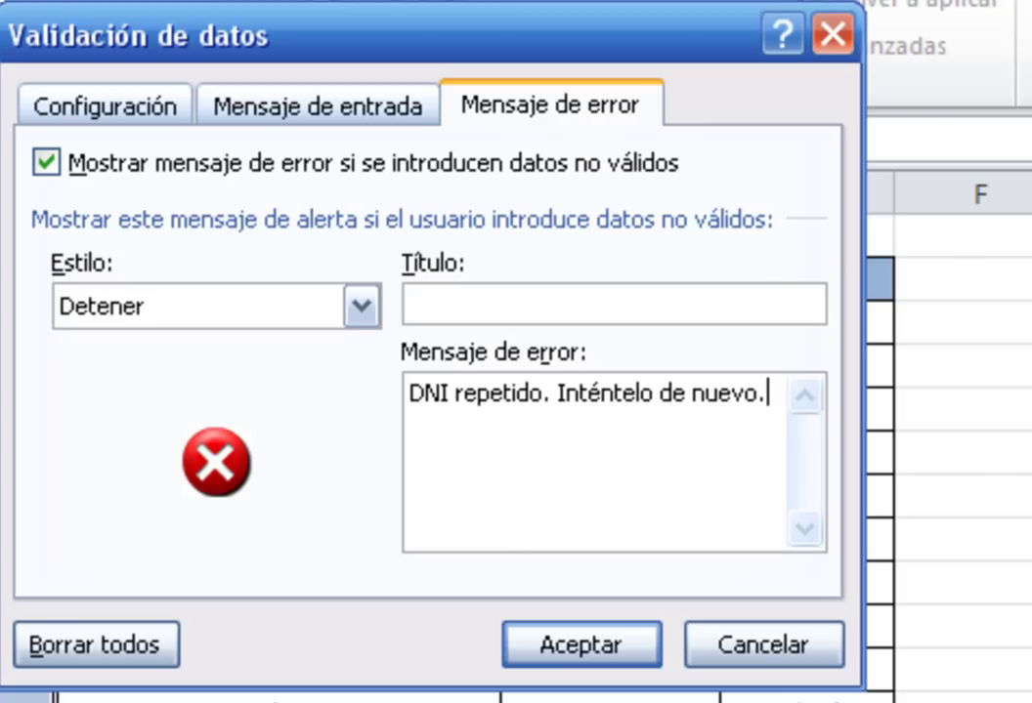
Apply the validation rule and enter two different sample DNIs in the first two rows.
{"action": "left_click", "coordinate": [625, 656]}
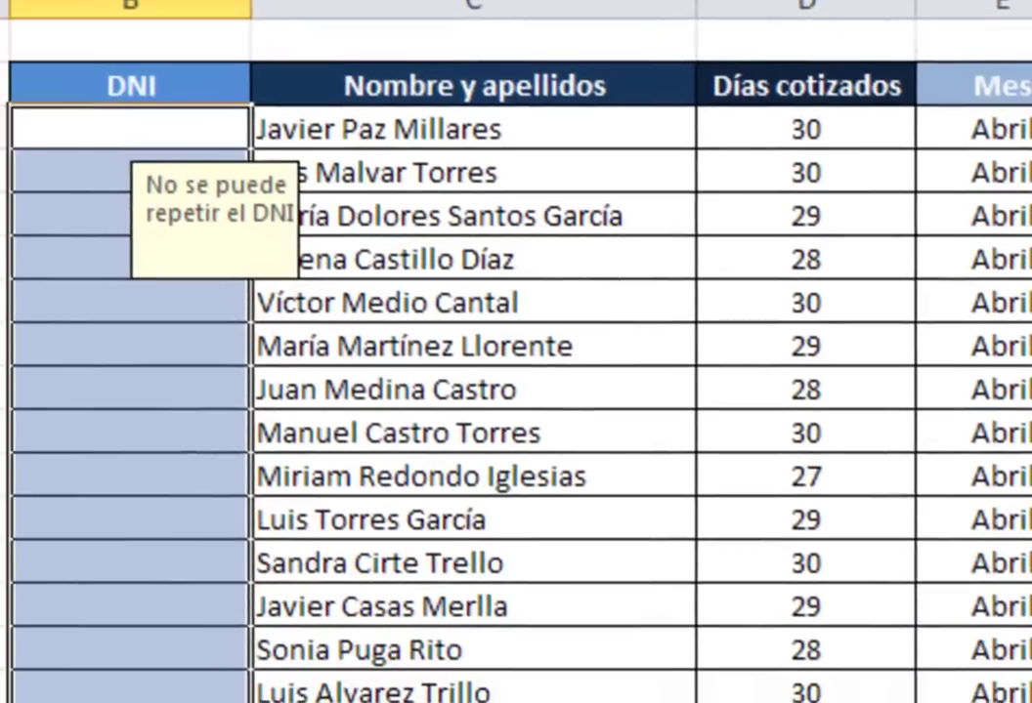
{"action": "left_click", "coordinate": [91, 112]}
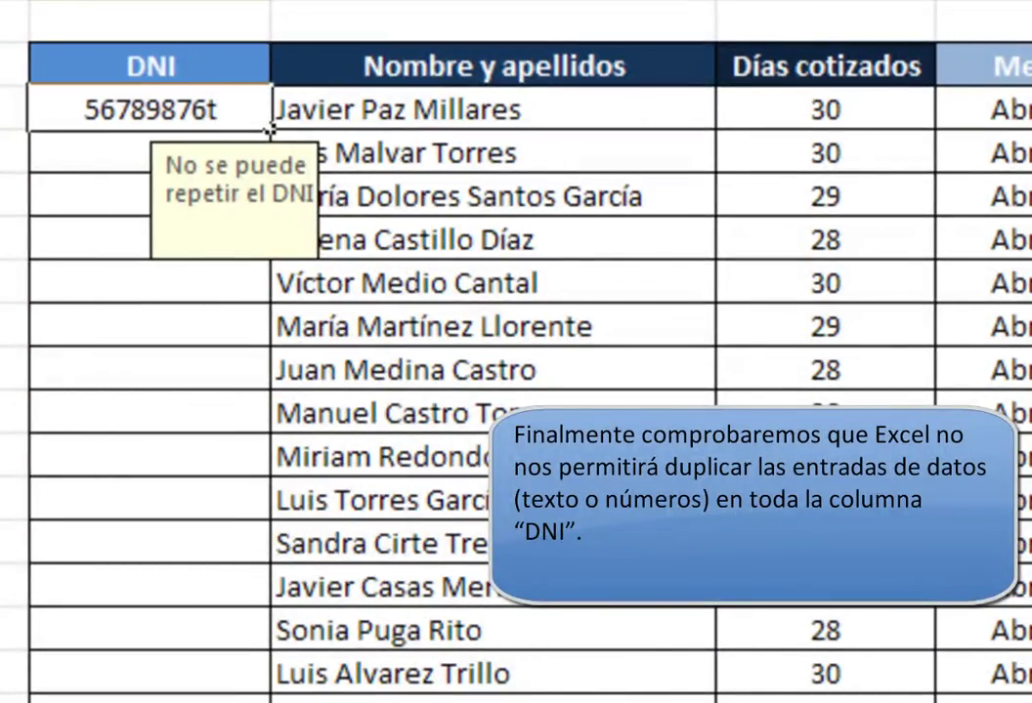
{"action": "key", "text": "BackSpace"}
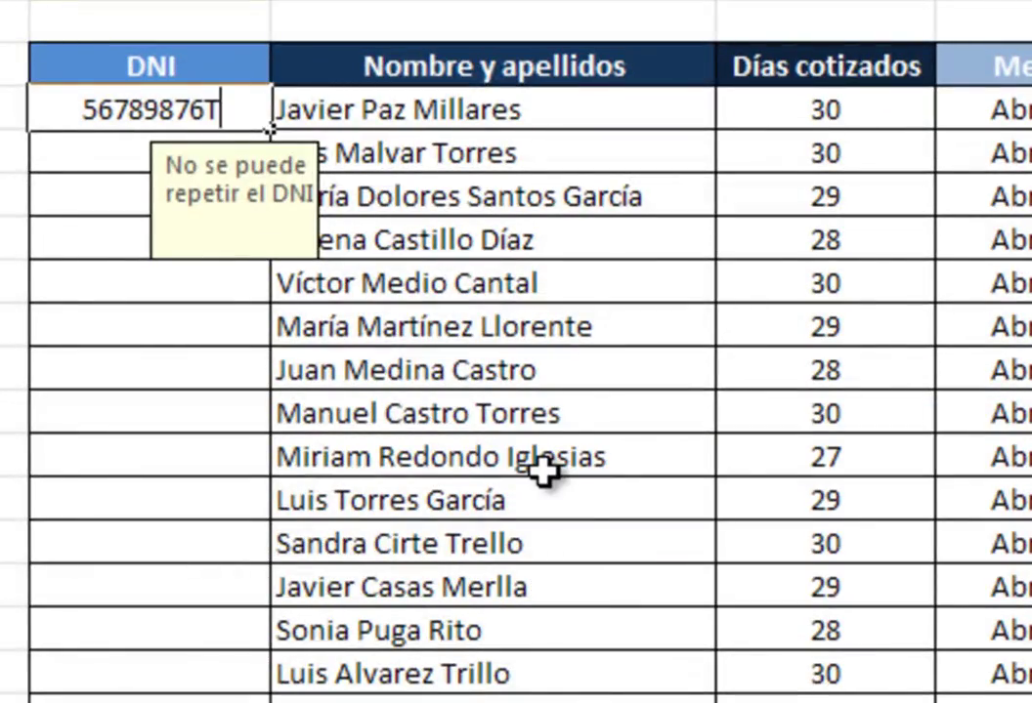
{"action": "key", "text": "Return"}
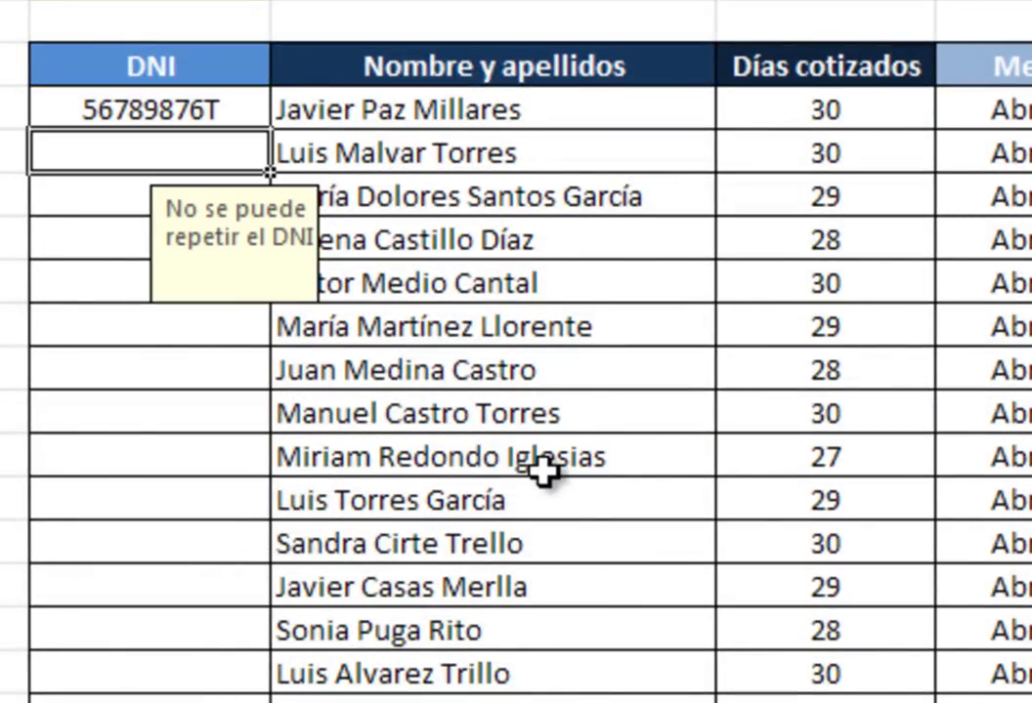
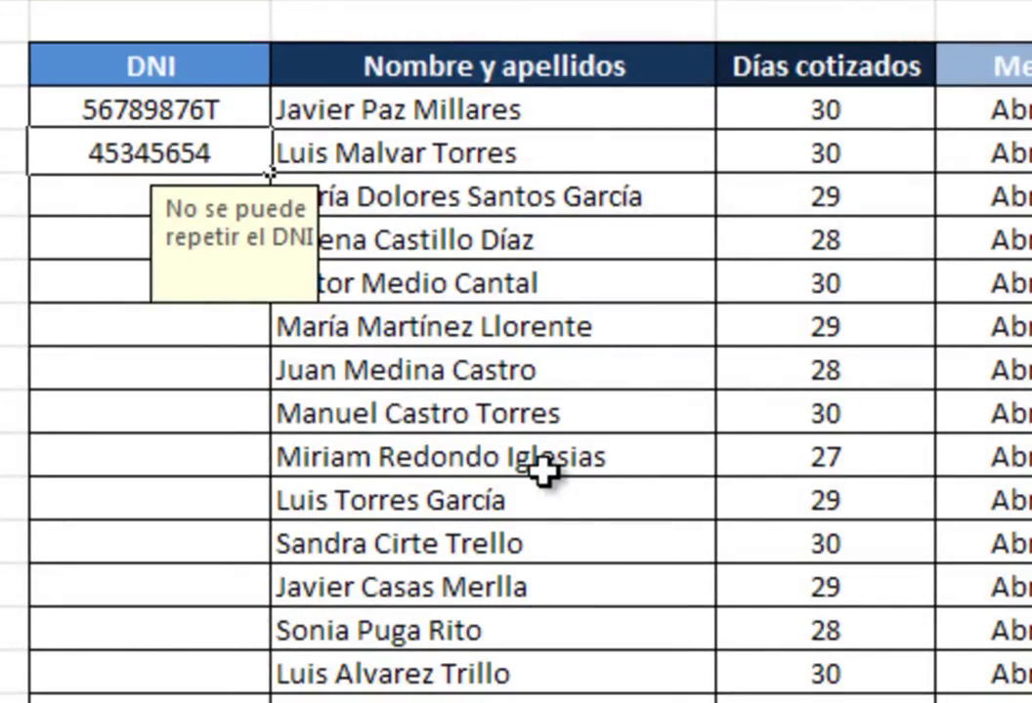
{"action": "key", "text": "Return"}
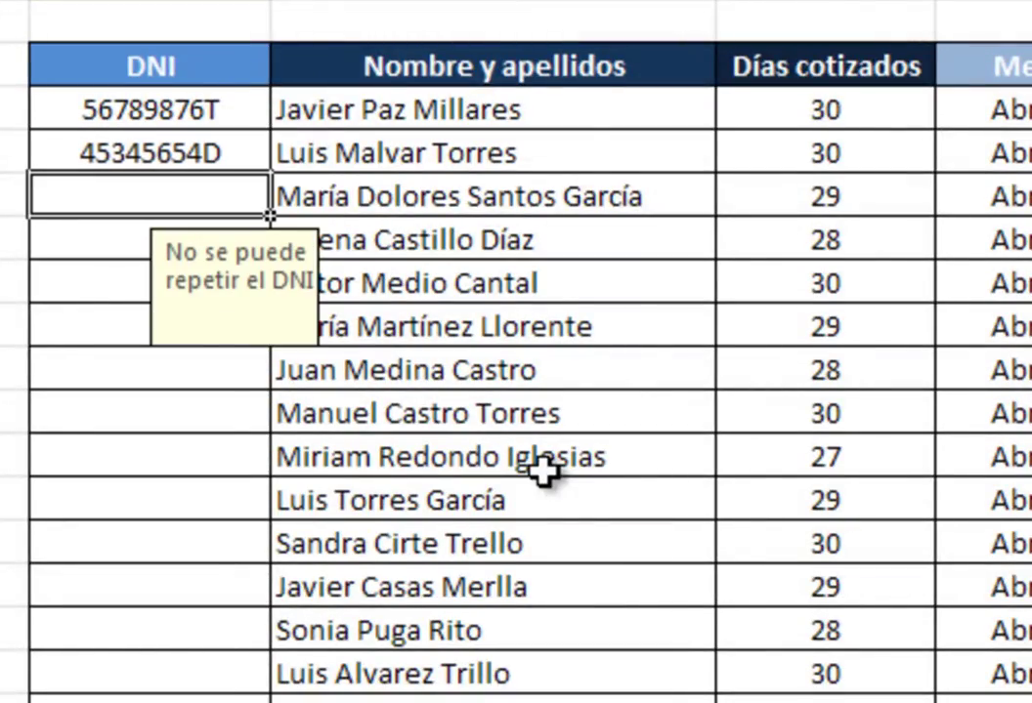
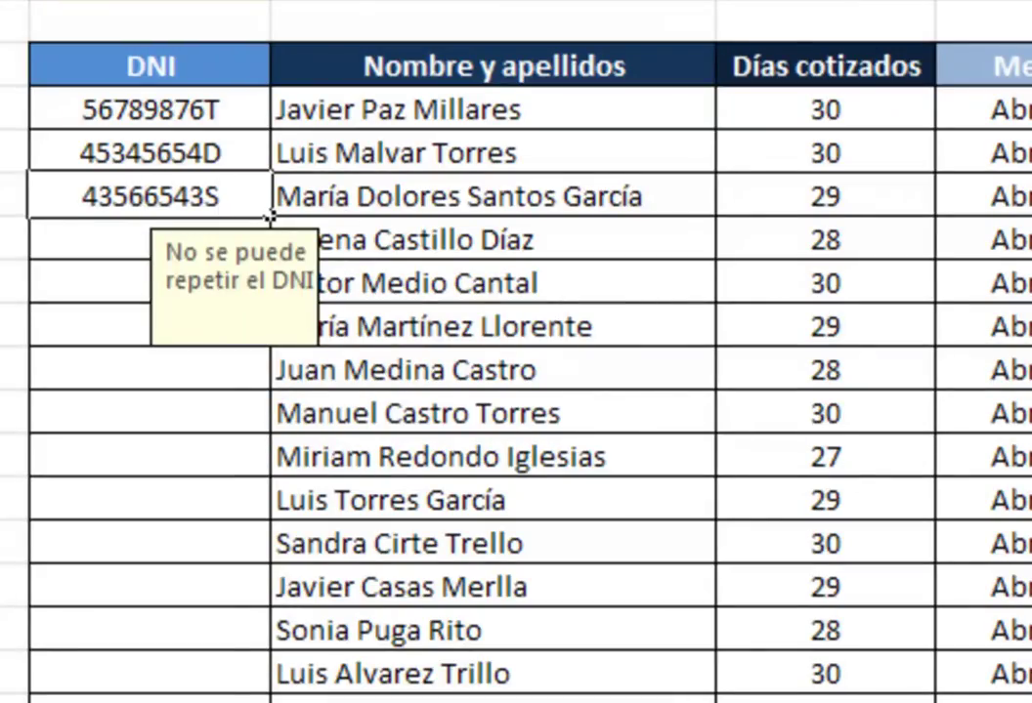
Enter a third DNI, then repeat it in the next row to trigger the Detener error.
{"action": "key", "text": "Return"}
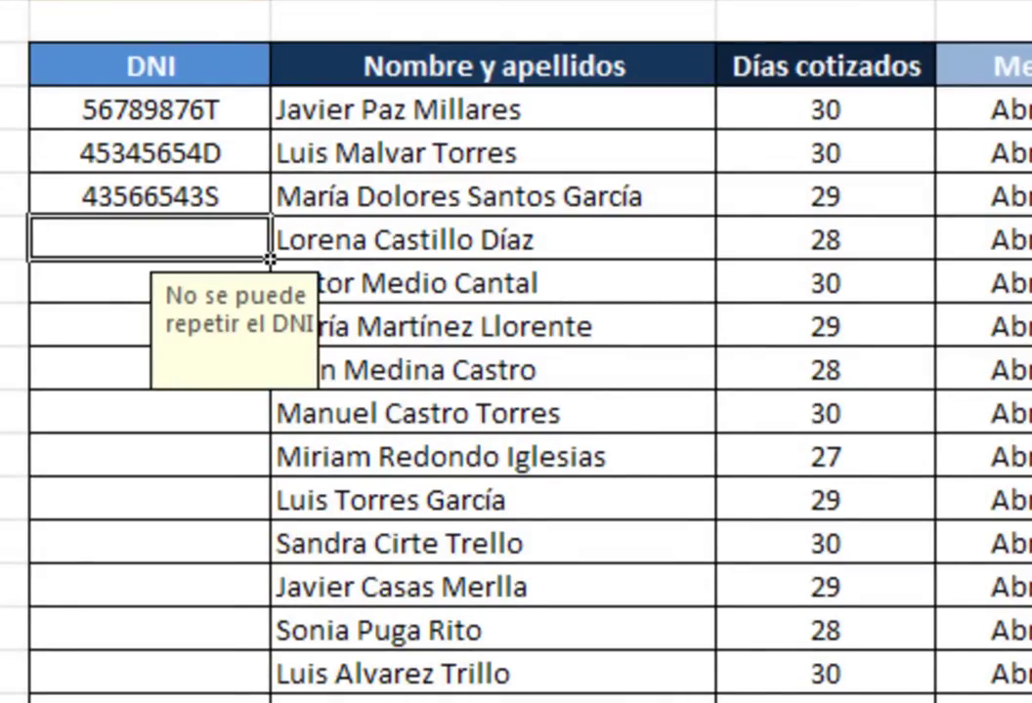
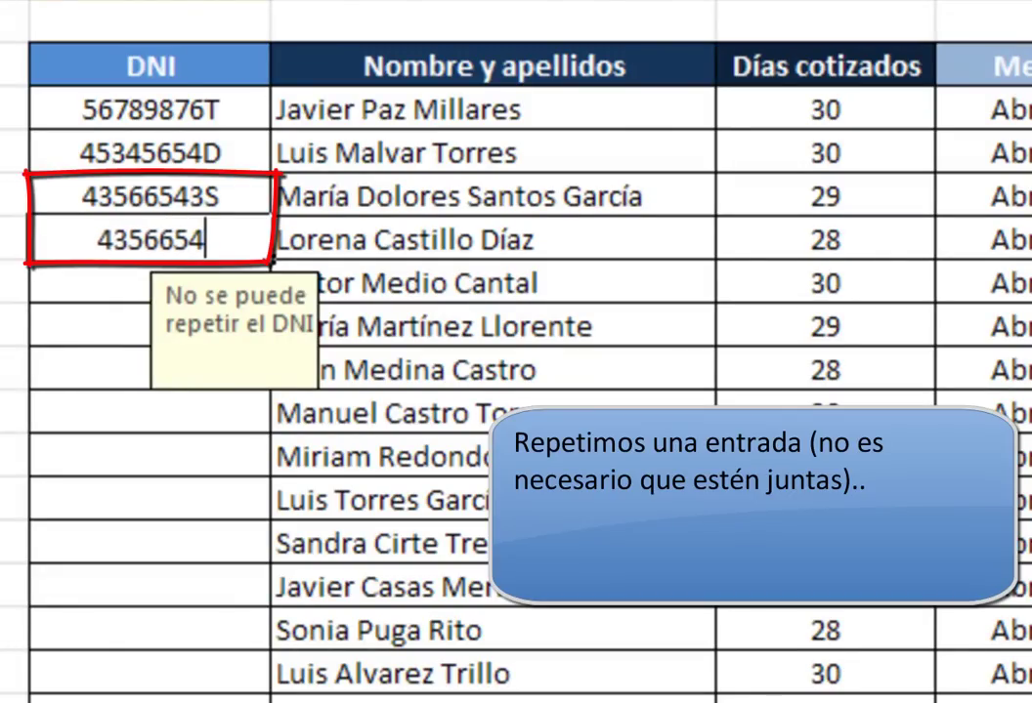
{"action": "key", "text": "Return"}
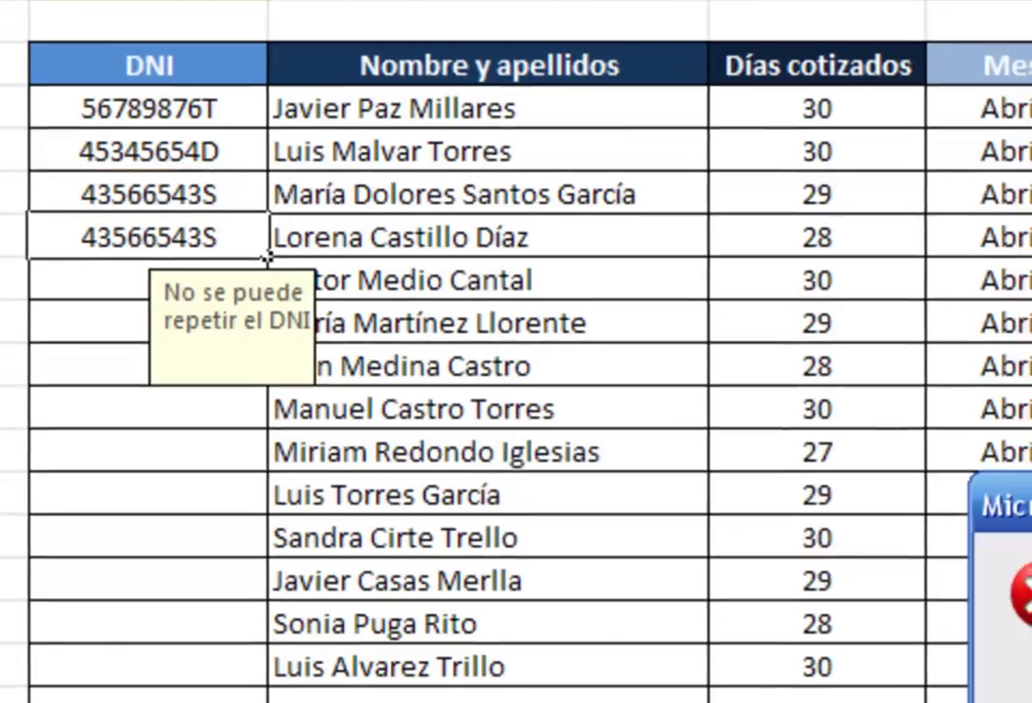